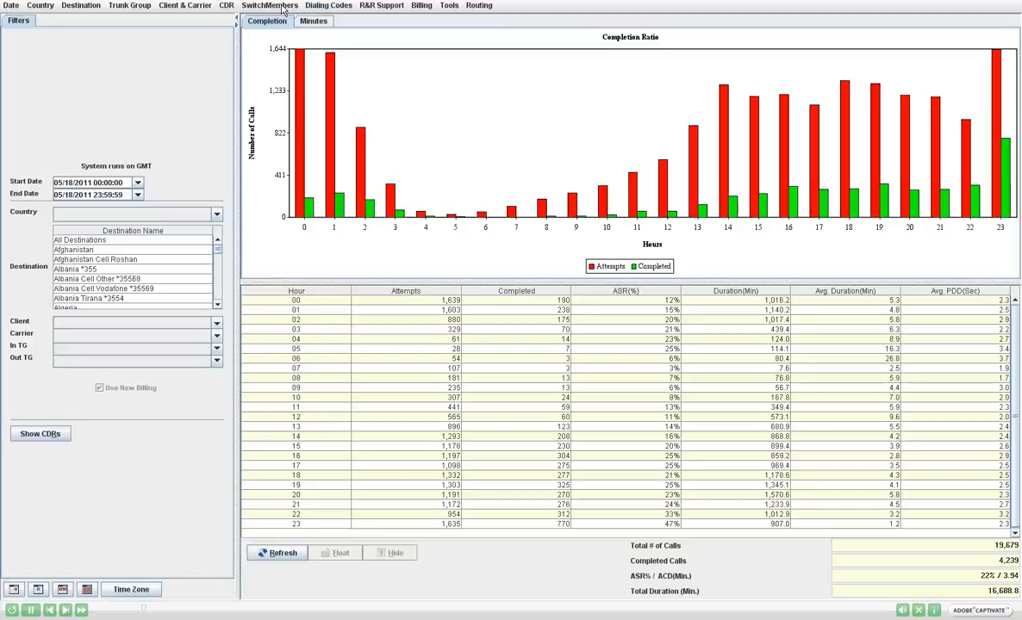
- Open the client rates for editing under the new billing and load the client TestLine
{"action": "left_click", "coordinate": [328, 7]}
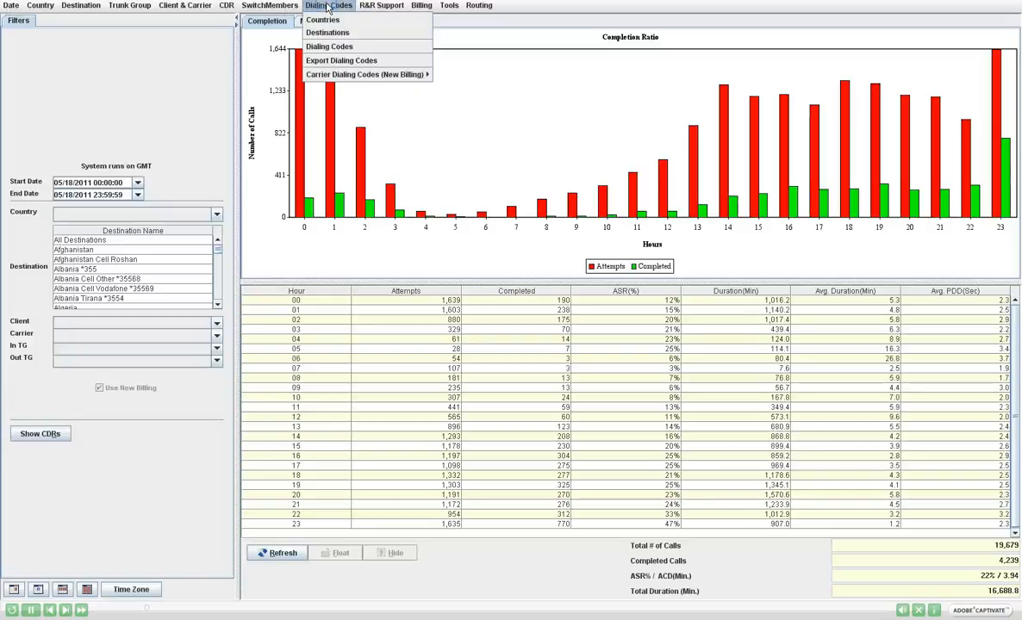
{"action": "left_click", "coordinate": [328, 6]}
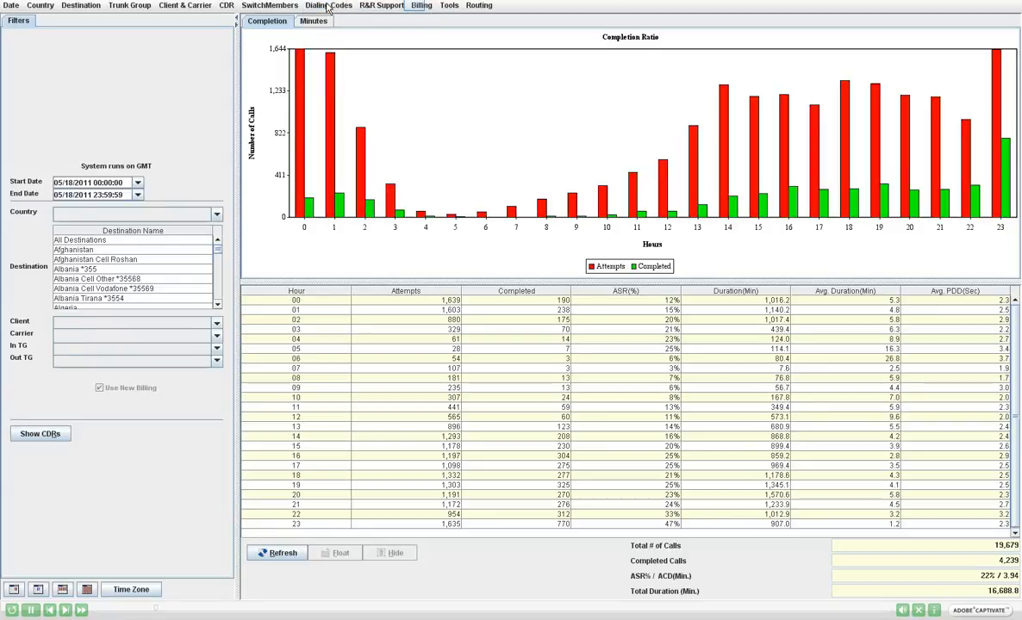
{"action": "left_click", "coordinate": [419, 6]}
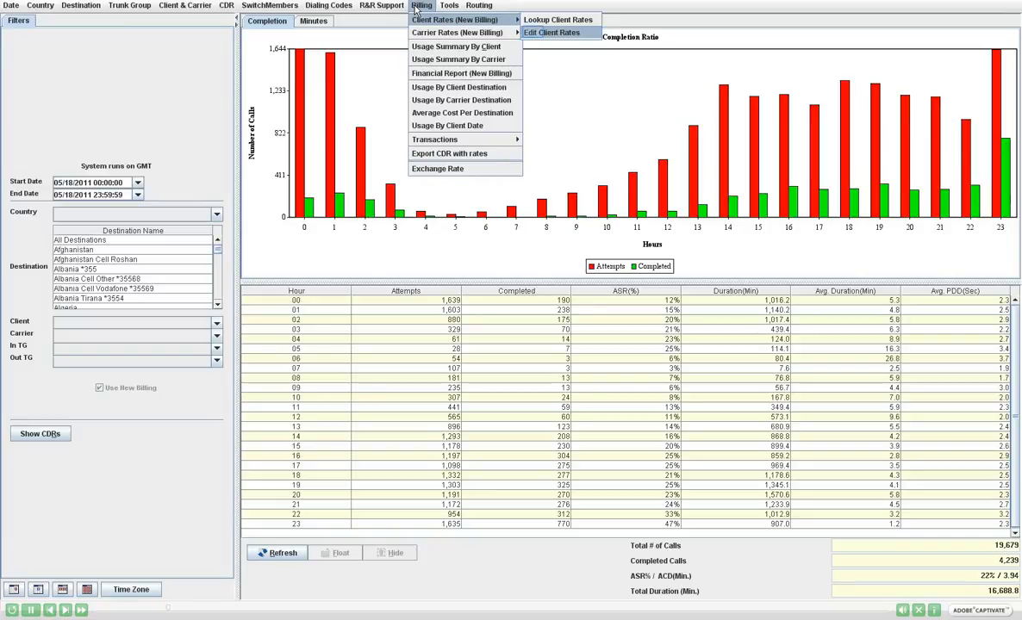
{"action": "left_click", "coordinate": [539, 33]}
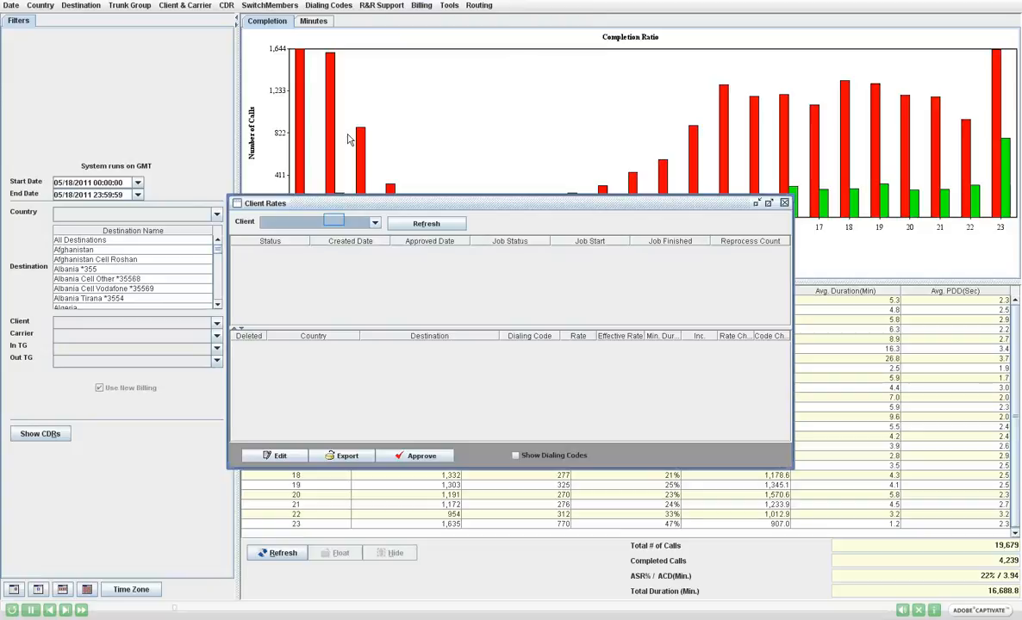
{"action": "left_click", "coordinate": [334, 221]}
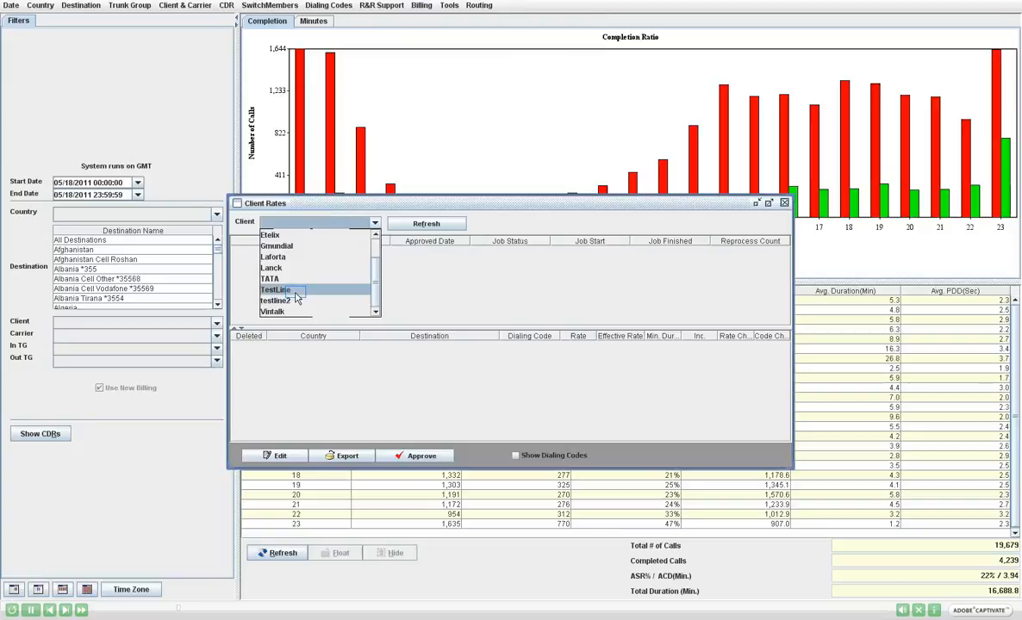
{"action": "left_click", "coordinate": [277, 290]}
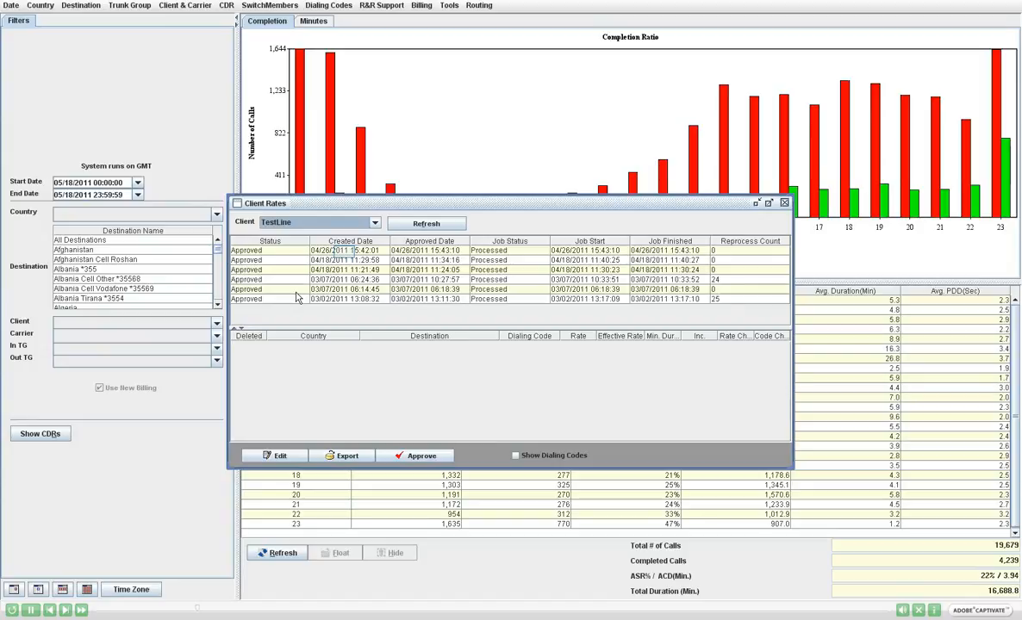
- Create a new editable rate draft from TestLine's approved rates created on 04/26/2011, overwriting any existing draft
{"action": "left_click", "coordinate": [346, 252]}
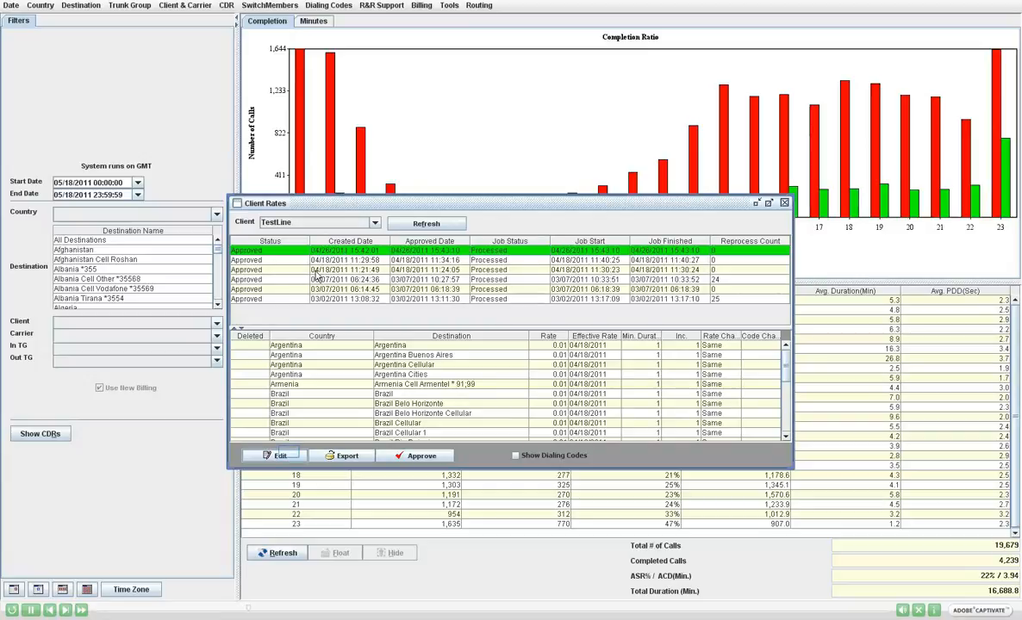
{"action": "left_click", "coordinate": [290, 455]}
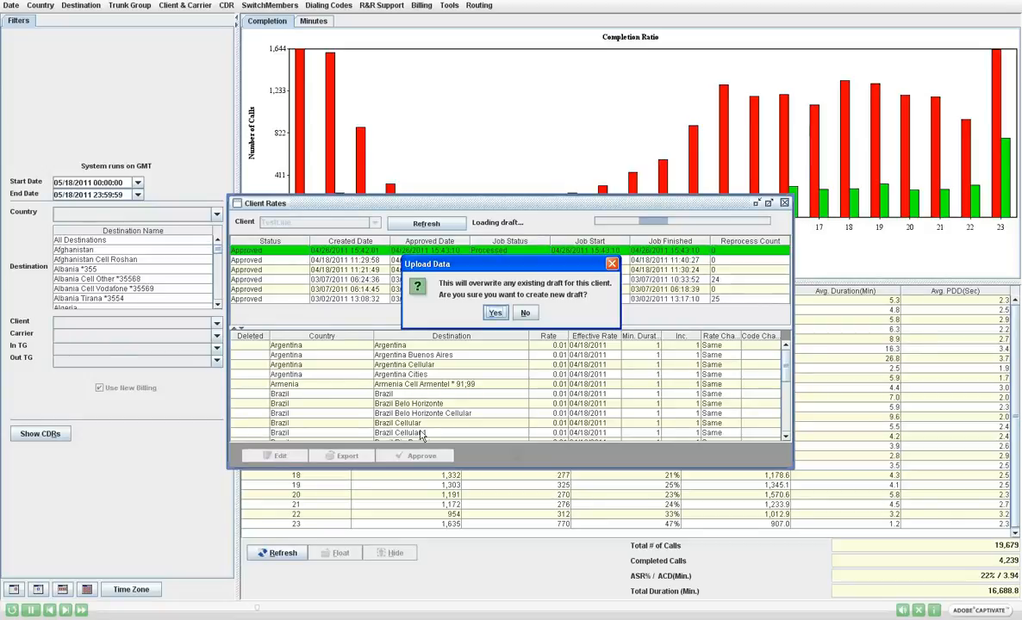
{"action": "left_click", "coordinate": [496, 313]}
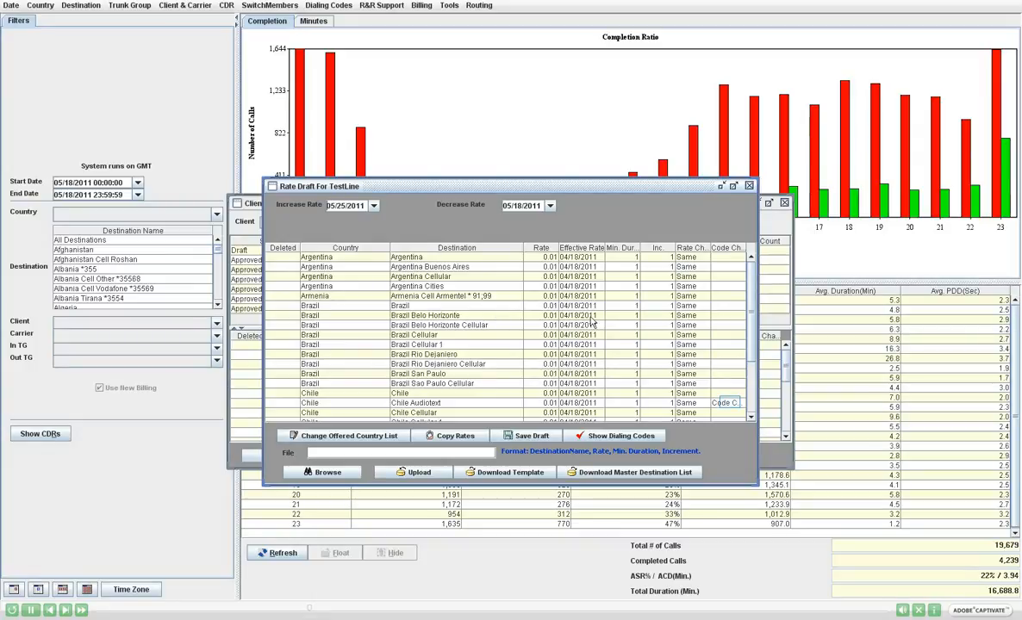
- Select the Chile Audiotext entry with the code change, and set the rate of the Brazil destination to 0.012
{"action": "left_click", "coordinate": [728, 402]}
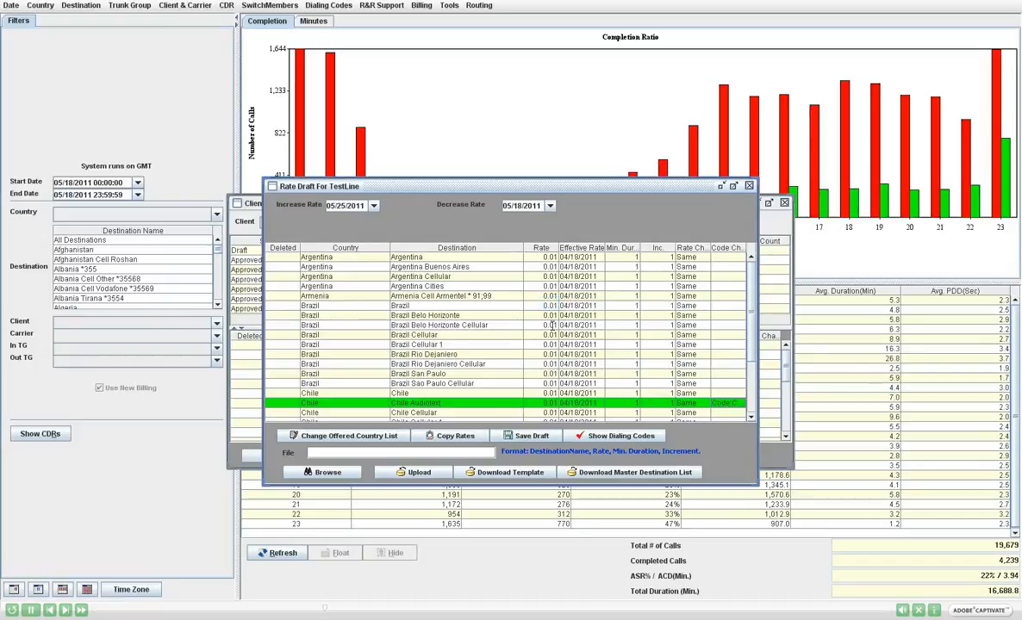
{"action": "left_click", "coordinate": [550, 306]}
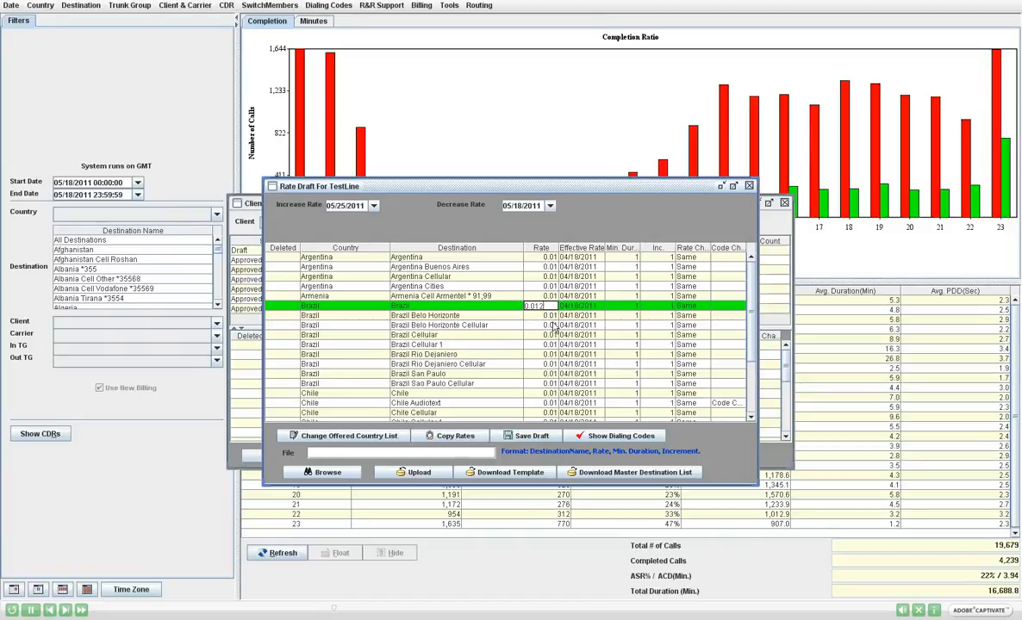
{"action": "type", "text": "2"}
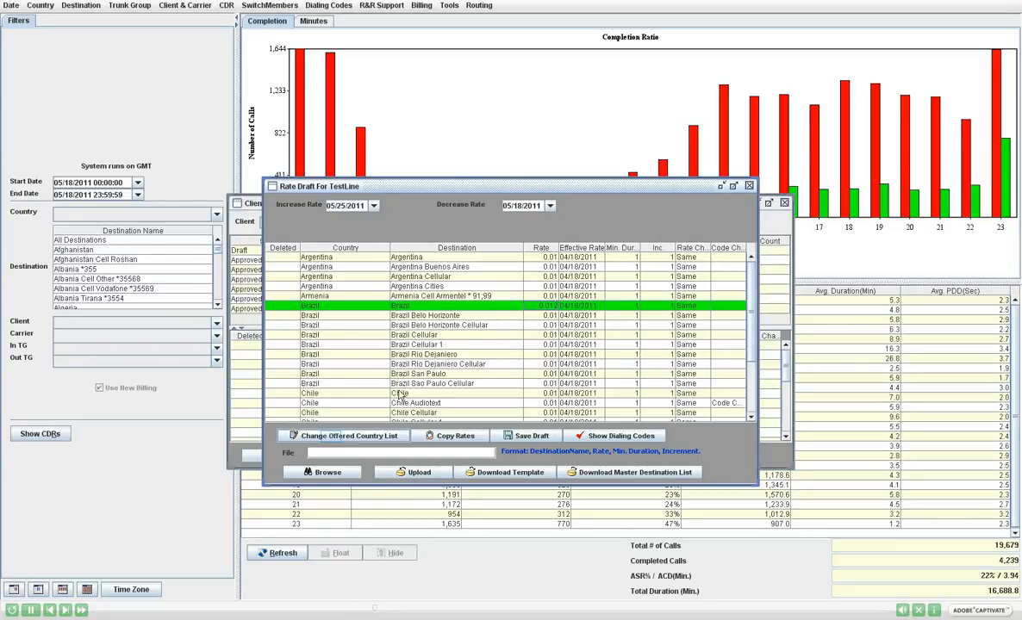
- Add Denmark from the available destinations to the destinations offered to TestLine
{"action": "left_click", "coordinate": [332, 439]}
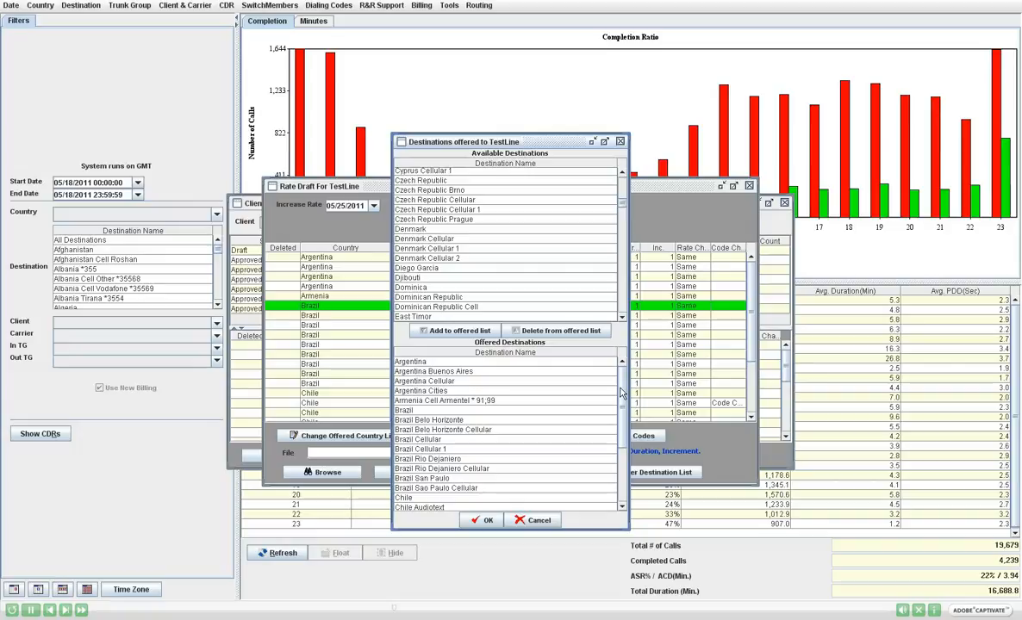
{"action": "mouse_move", "coordinate": [621, 393]}
{"action": "left_mouse_down"}
{"action": "mouse_move", "coordinate": [621, 435]}
{"action": "mouse_move", "coordinate": [621, 407]}
{"action": "left_mouse_up"}
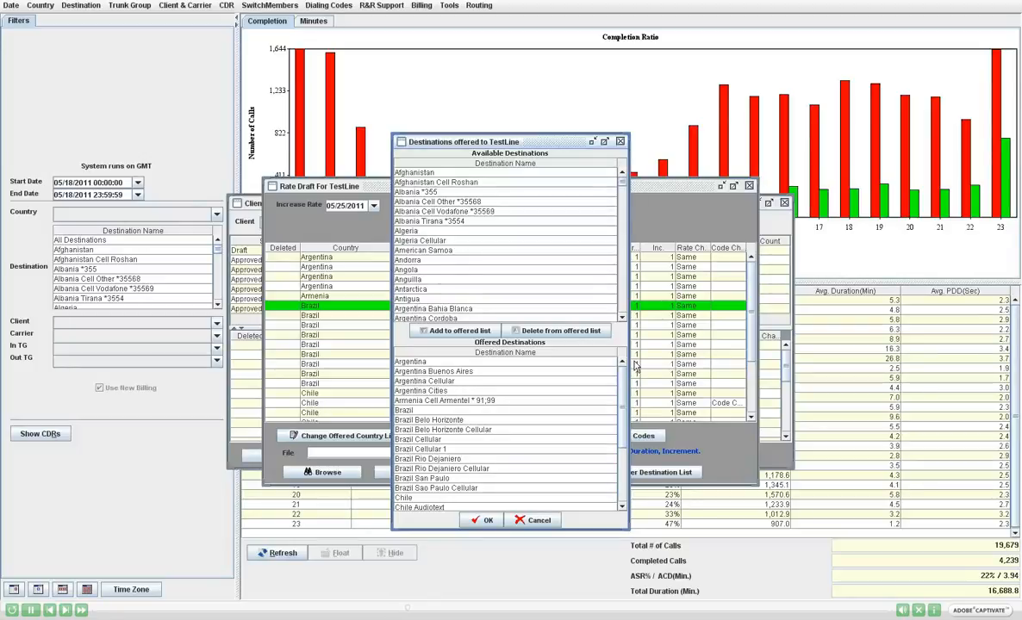
{"action": "scroll", "coordinate": [433, 242], "scroll_direction": "down", "scroll_amount": 10}
{"action": "left_click", "coordinate": [433, 230]}
{"action": "left_click_drag", "start_coordinate": [432, 230], "coordinate": [427, 508]}
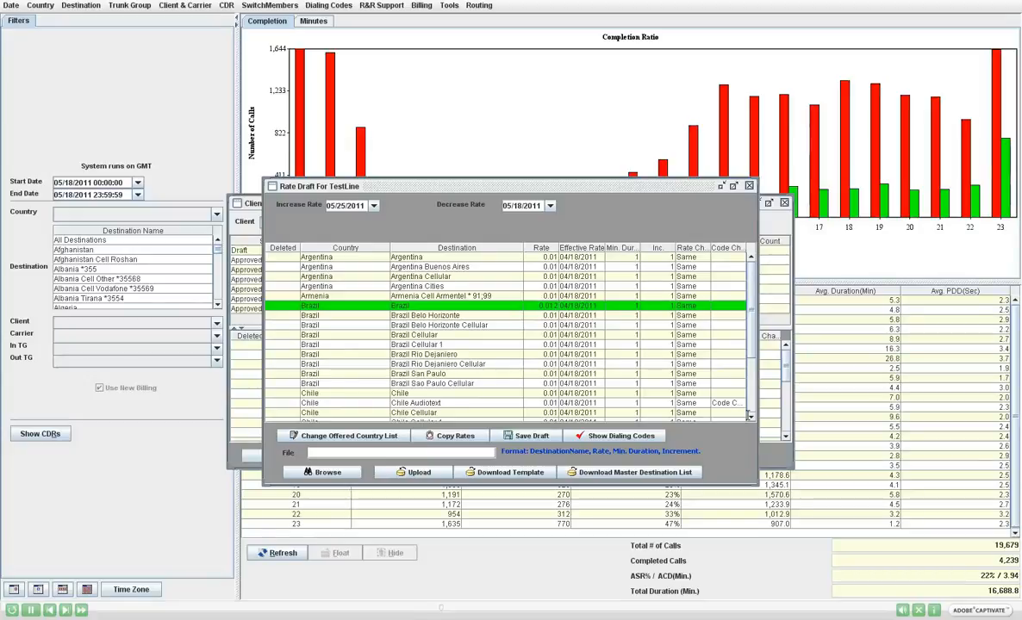
- Set the Denmark destination's rate to 0.035, and view the options for copying another client's rates to TestLine
{"action": "double_click", "coordinate": [545, 416]}
{"action": "type", "text": "35"}
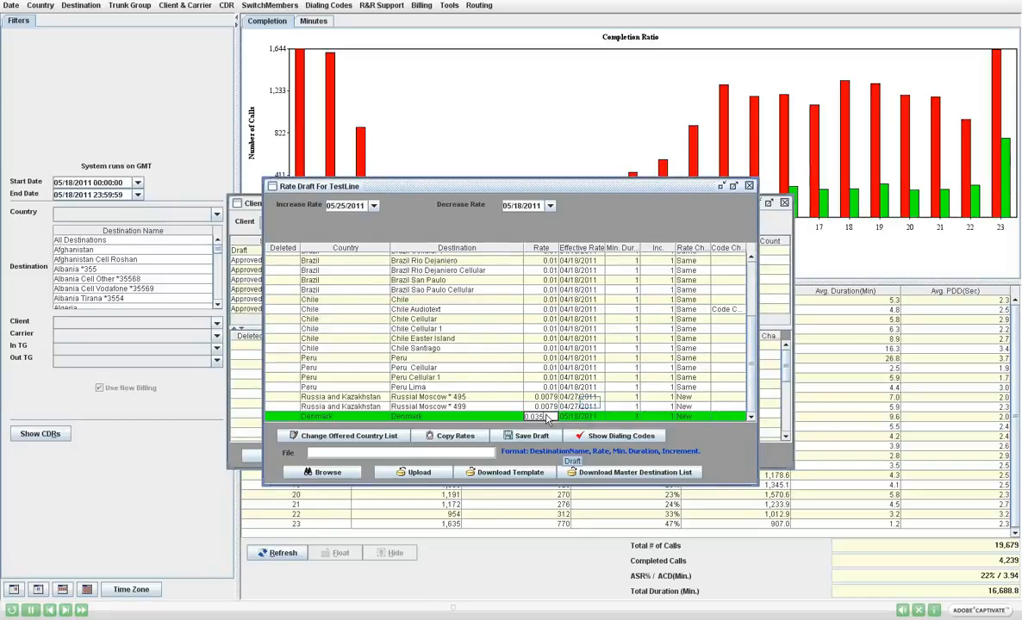
{"action": "left_click", "coordinate": [591, 409]}
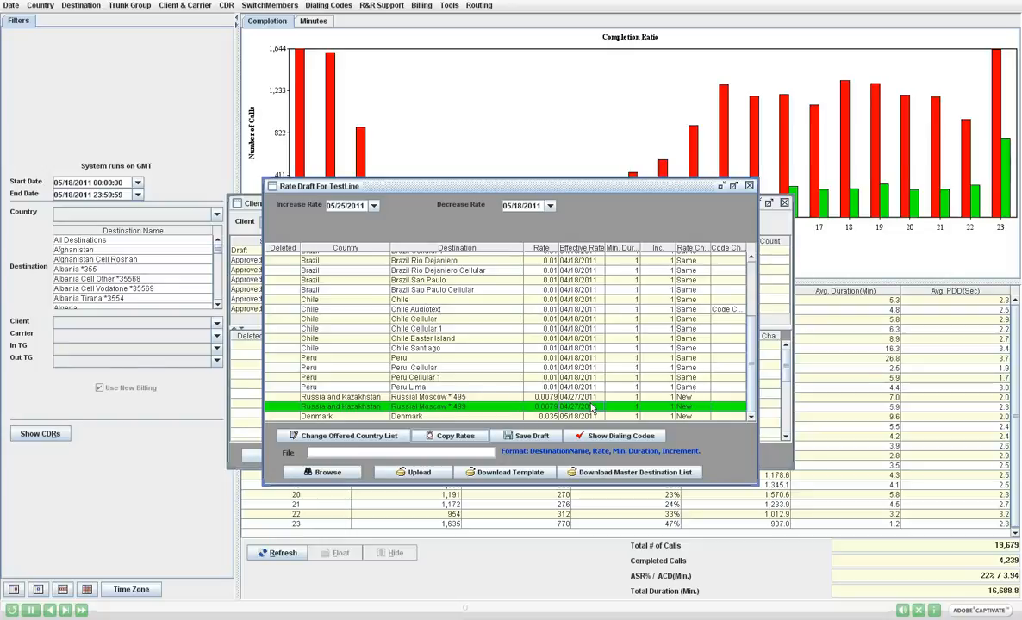
{"action": "left_click", "coordinate": [449, 438]}
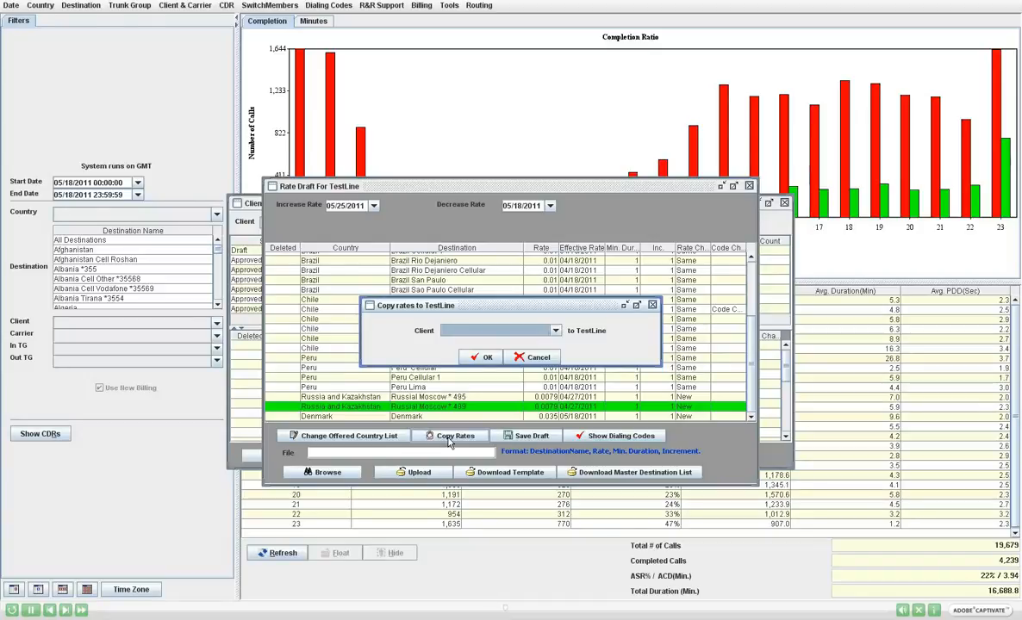
{"action": "left_click", "coordinate": [654, 306]}
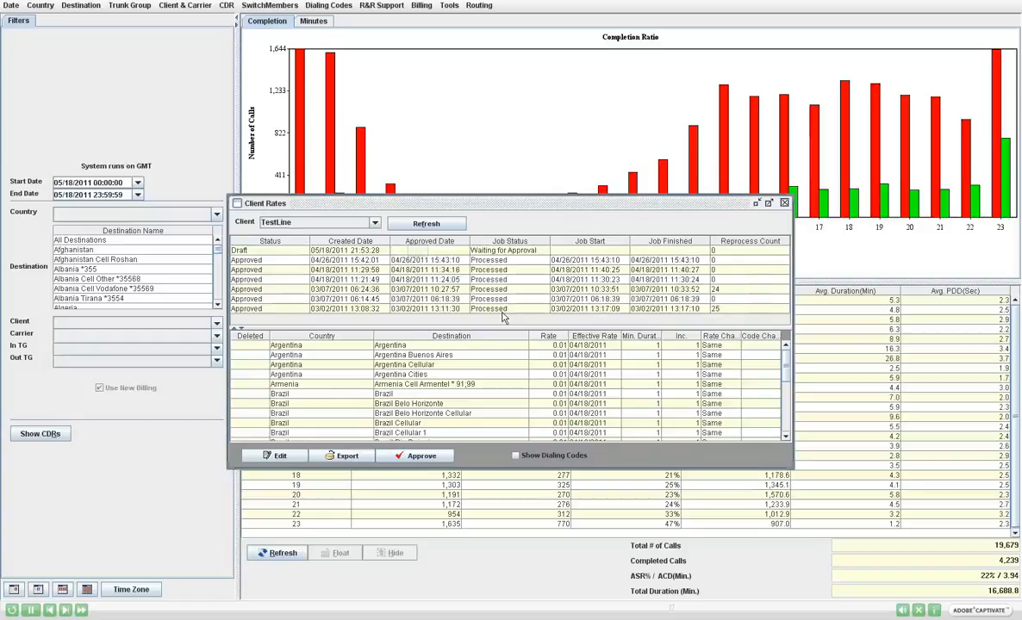
- Review the Brazil, Denmark and Argentina Cities entries in TestLine's draft waiting for approval, and approve the draft
{"action": "left_click", "coordinate": [418, 251]}
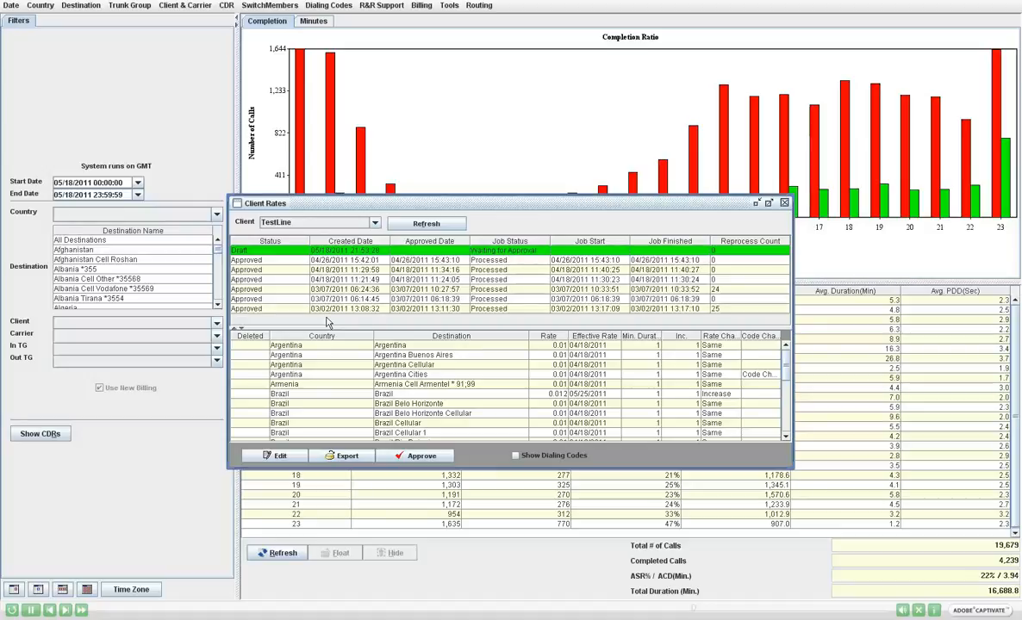
{"action": "left_click", "coordinate": [318, 395]}
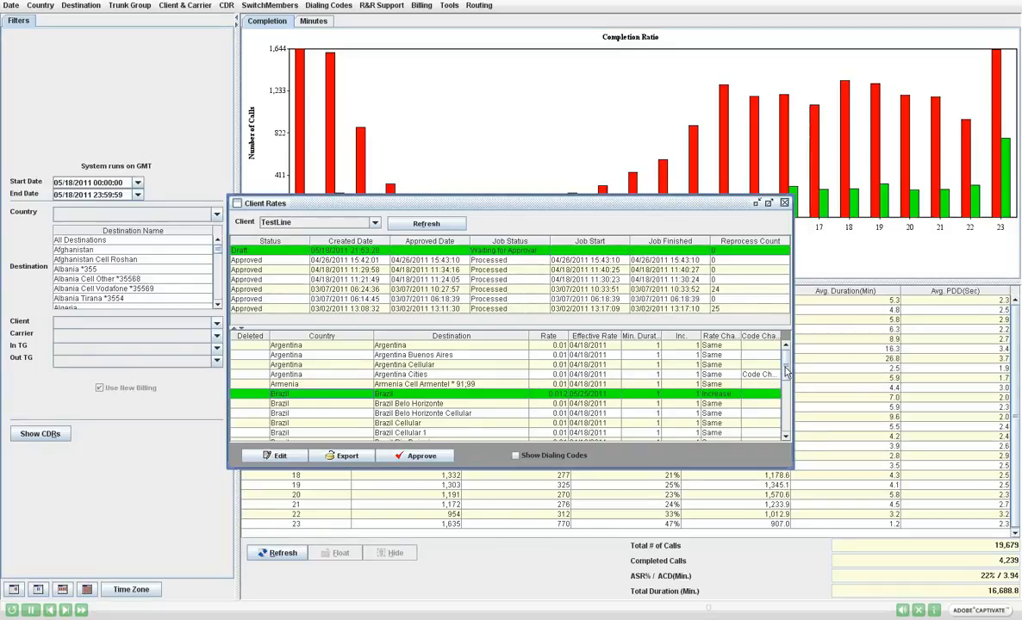
{"action": "scroll", "coordinate": [784, 369], "scroll_direction": "down", "scroll_amount": 1}
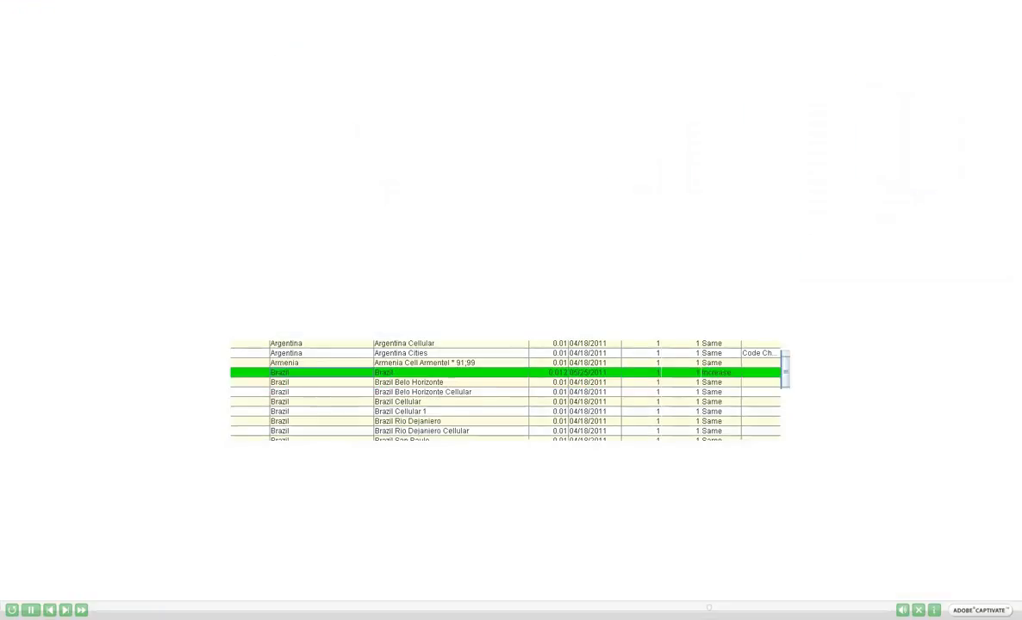
{"action": "scroll", "coordinate": [784, 369], "scroll_direction": "down", "scroll_amount": 5}
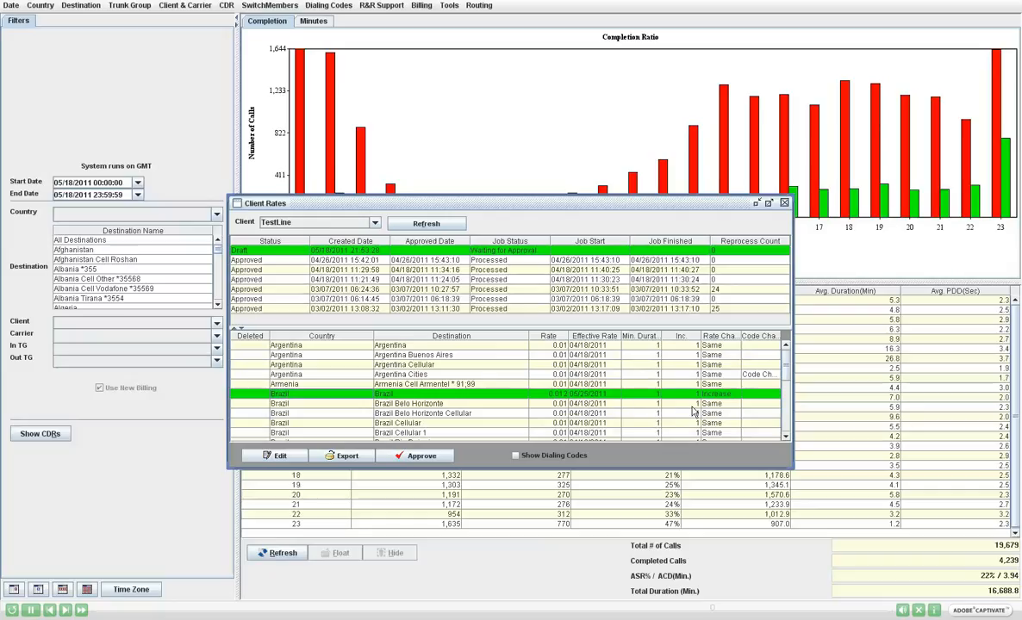
{"action": "scroll", "coordinate": [653, 409], "scroll_direction": "down", "scroll_amount": 5}
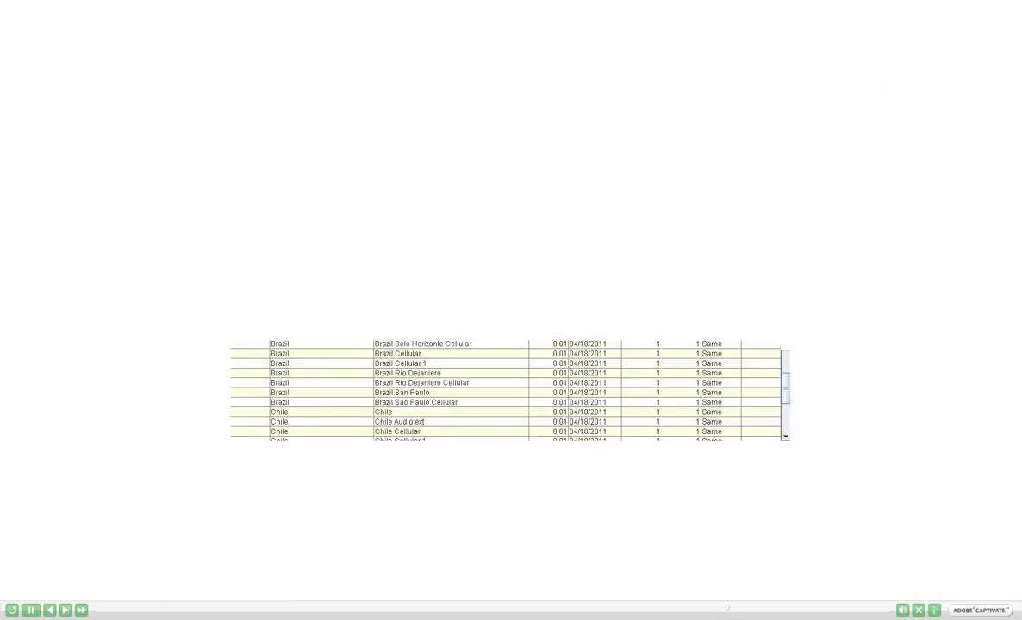
{"action": "left_click_drag", "start_coordinate": [785, 388], "coordinate": [786, 367]}
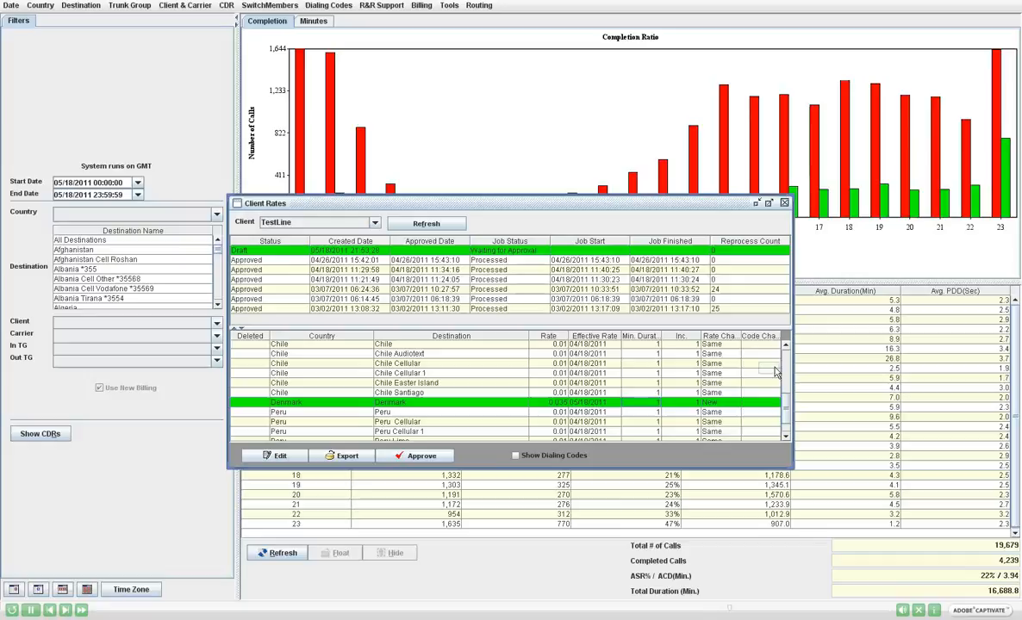
{"action": "left_click", "coordinate": [770, 369]}
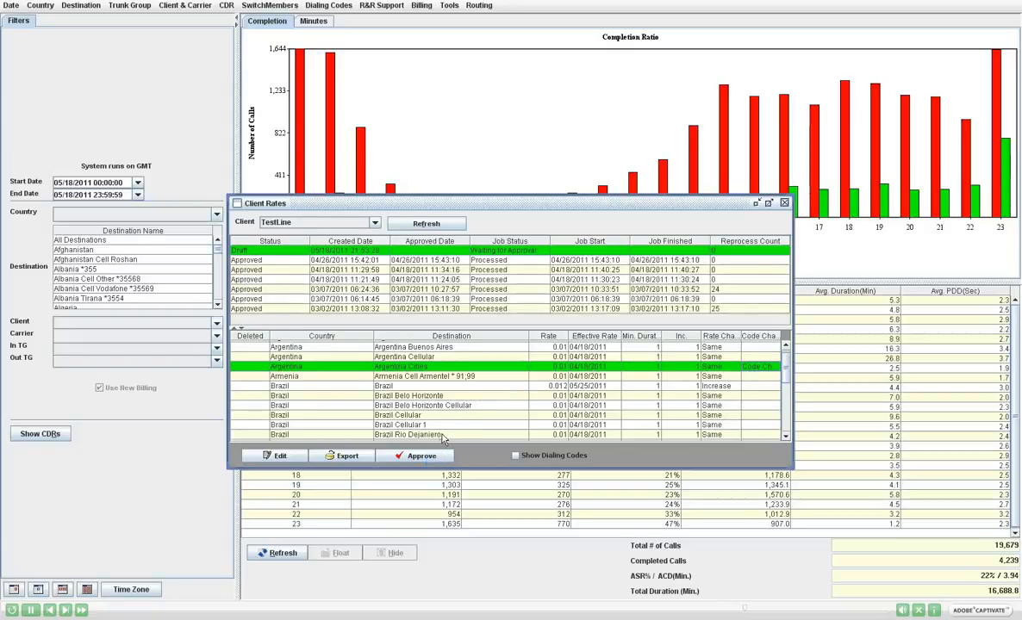
{"action": "left_click", "coordinate": [436, 459]}
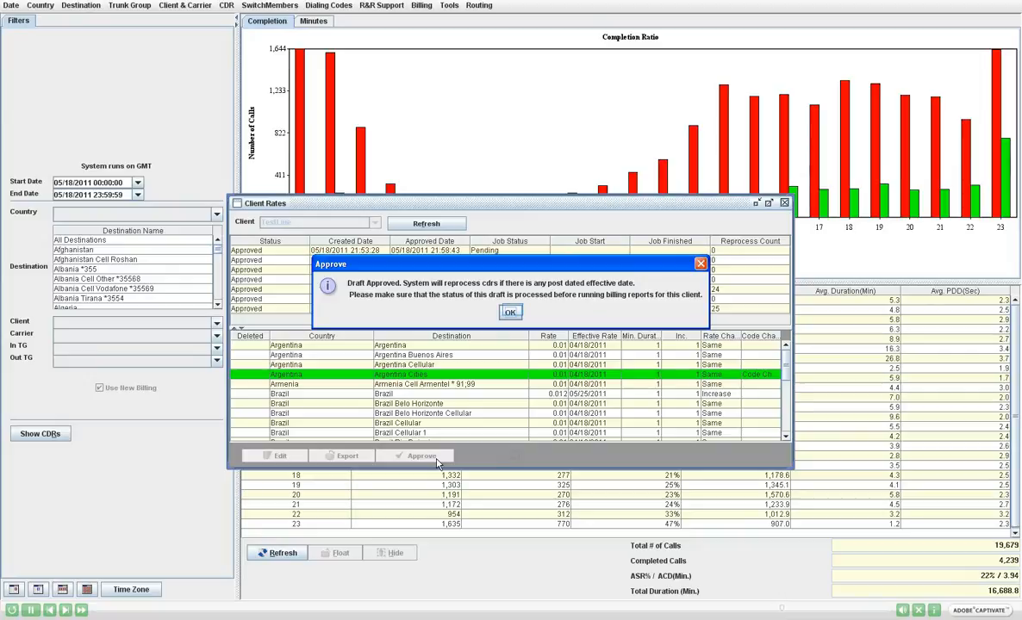
{"action": "left_click", "coordinate": [511, 313]}
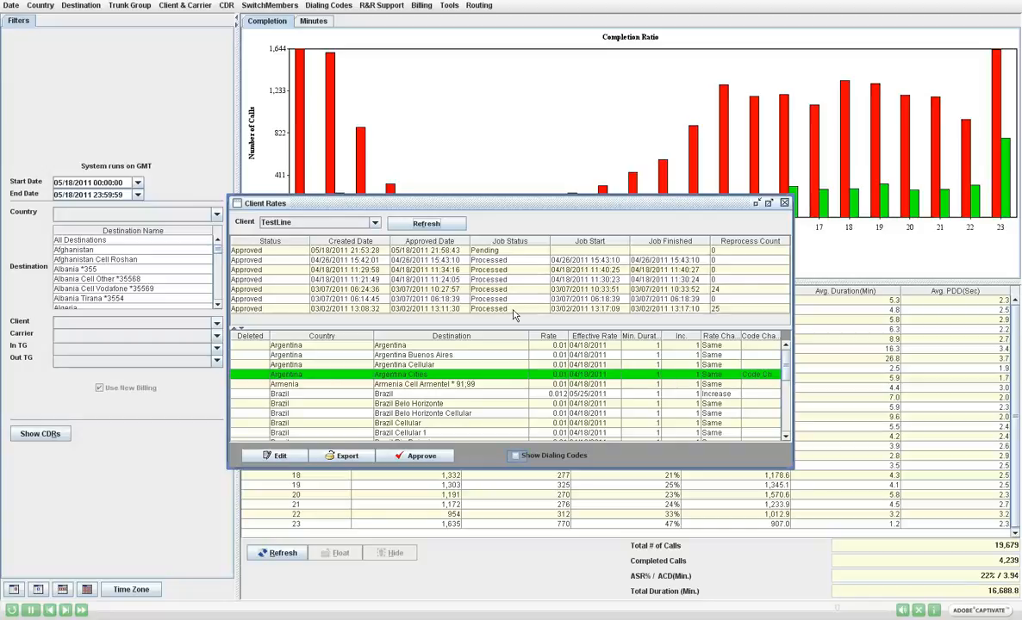
- Show the dialing codes for TestLine's most recently approved rates and choose Spreadsheet as the type for exporting them
{"action": "left_click", "coordinate": [515, 454]}
{"action": "left_click", "coordinate": [497, 251]}
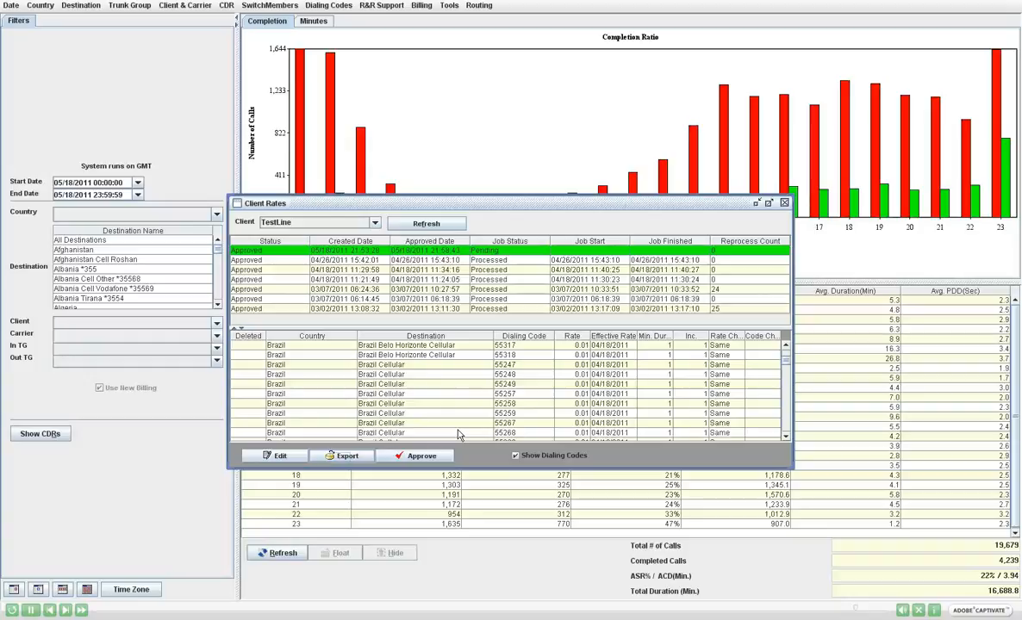
{"action": "left_click", "coordinate": [341, 456]}
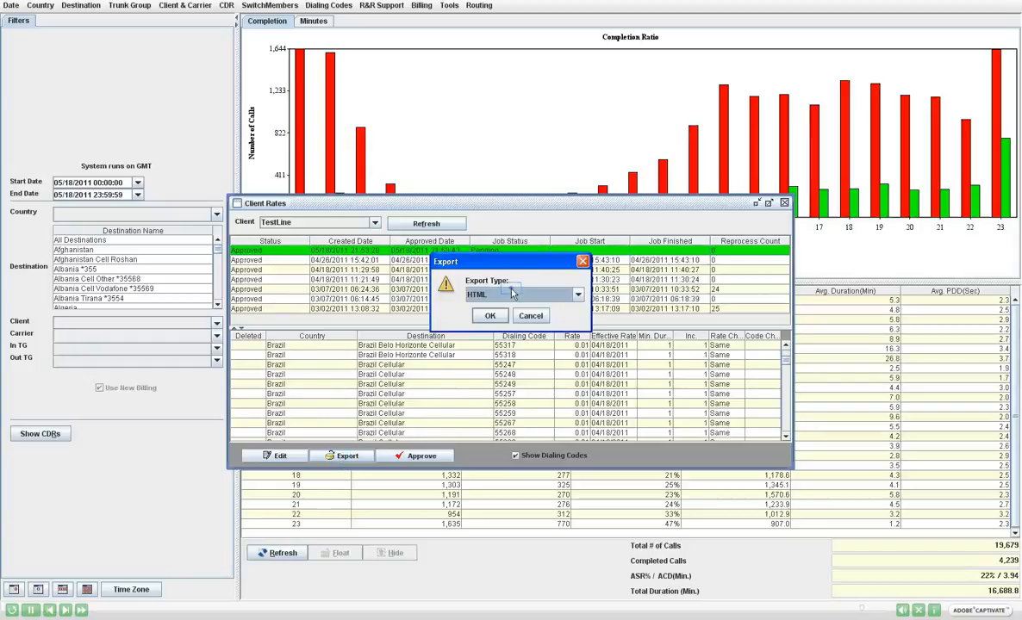
{"action": "left_click", "coordinate": [472, 295]}
{"action": "left_click", "coordinate": [509, 320]}
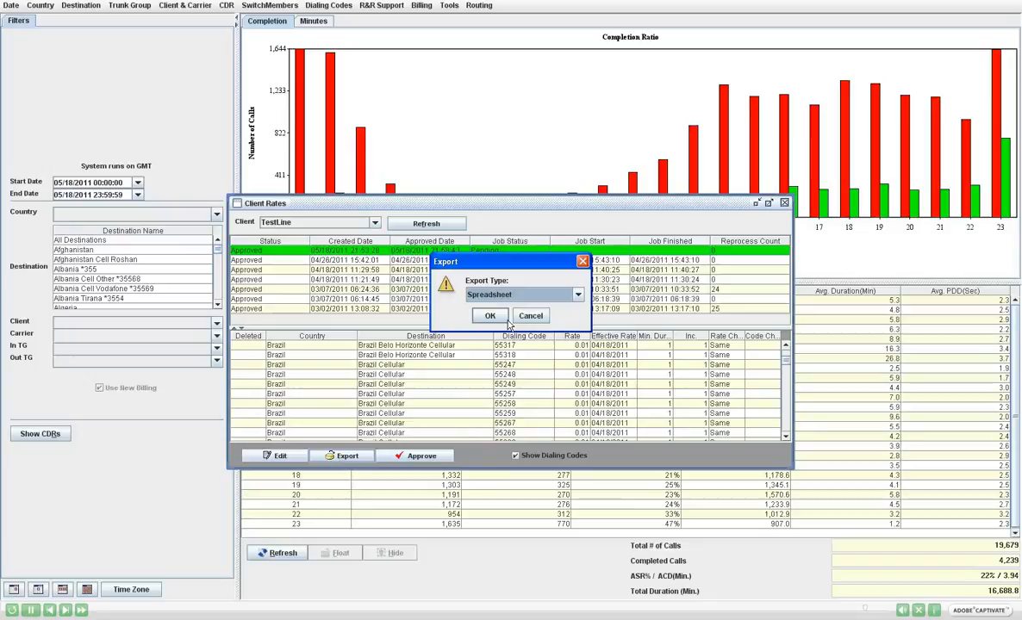